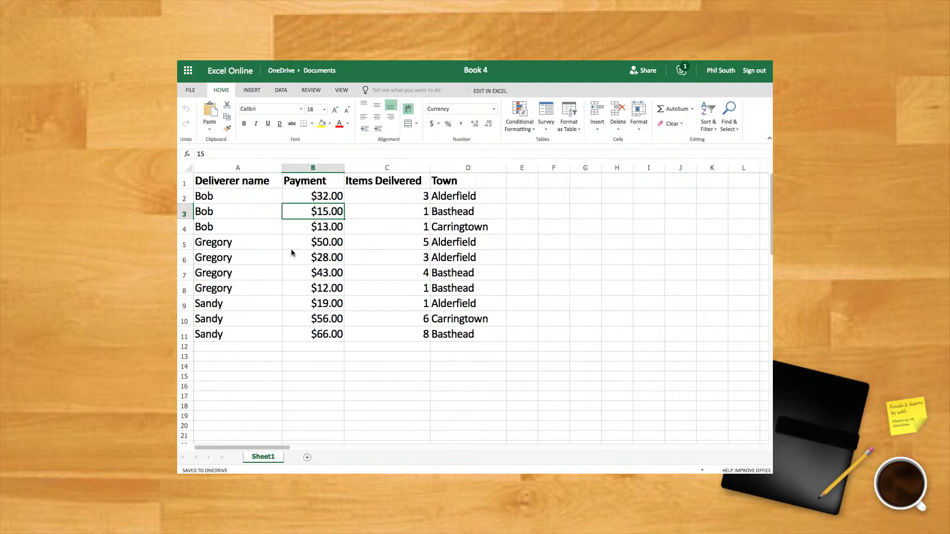
Start a PivotTable from the delivery range A1:D11, placed on a new worksheet
click(241, 193)
click(238, 184)
drag(237, 184, 457, 339)
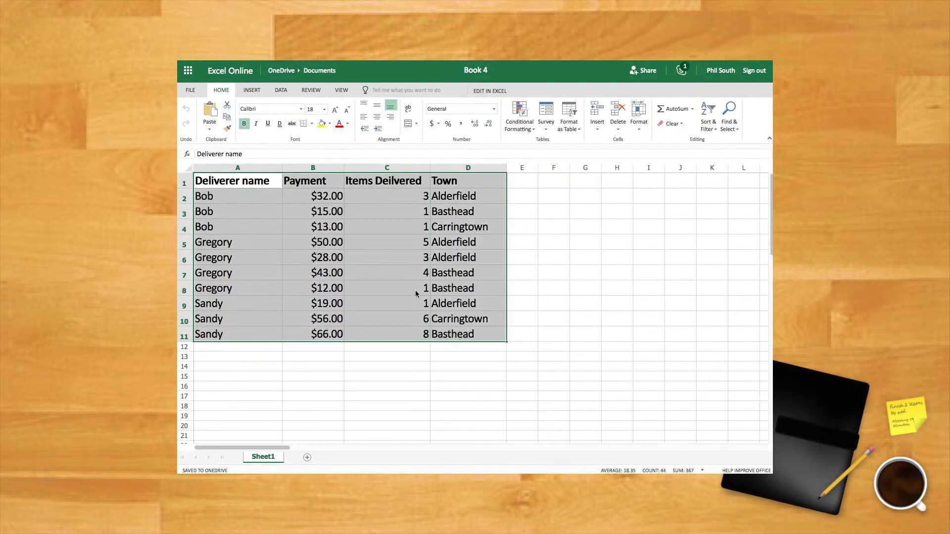
click(252, 90)
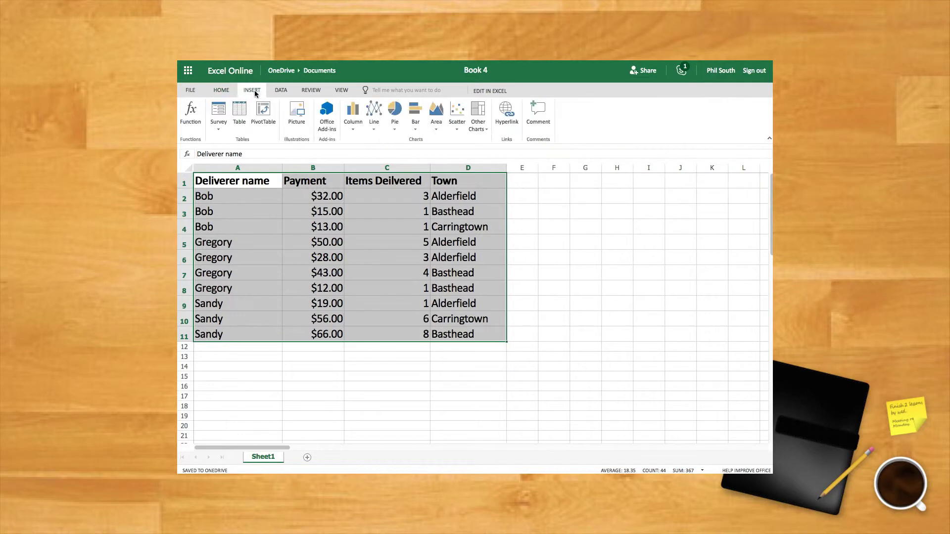
click(264, 114)
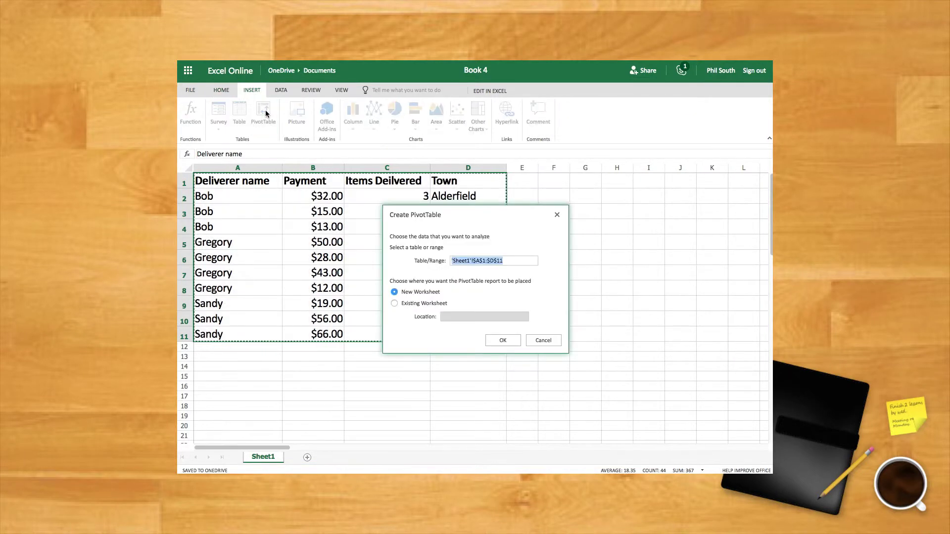
click(416, 304)
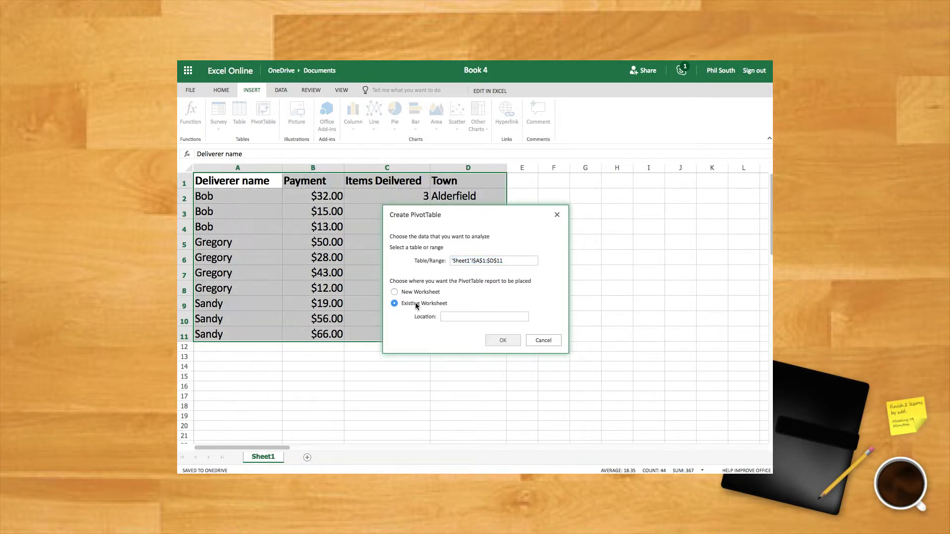
click(417, 294)
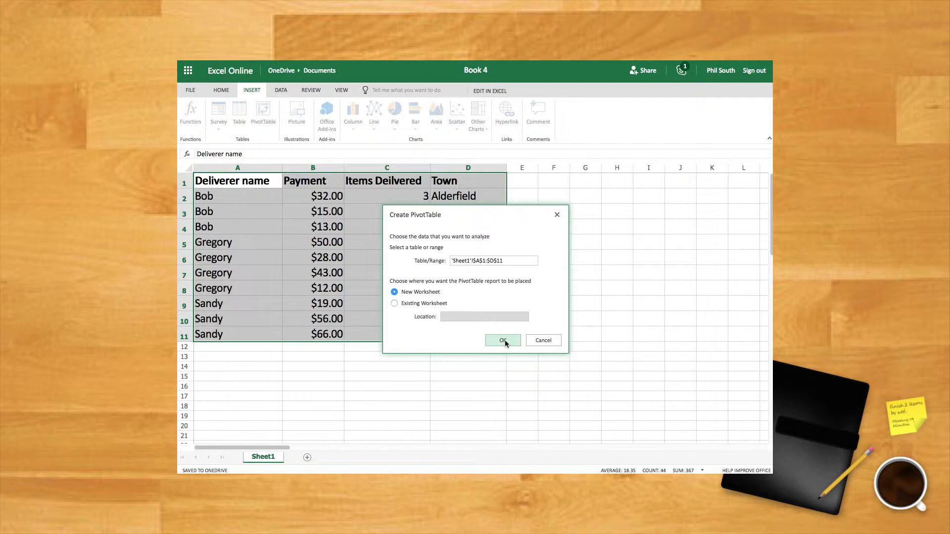
Confirm the Create PivotTable dialog to get an empty PivotTable2 on Sheet2
click(503, 341)
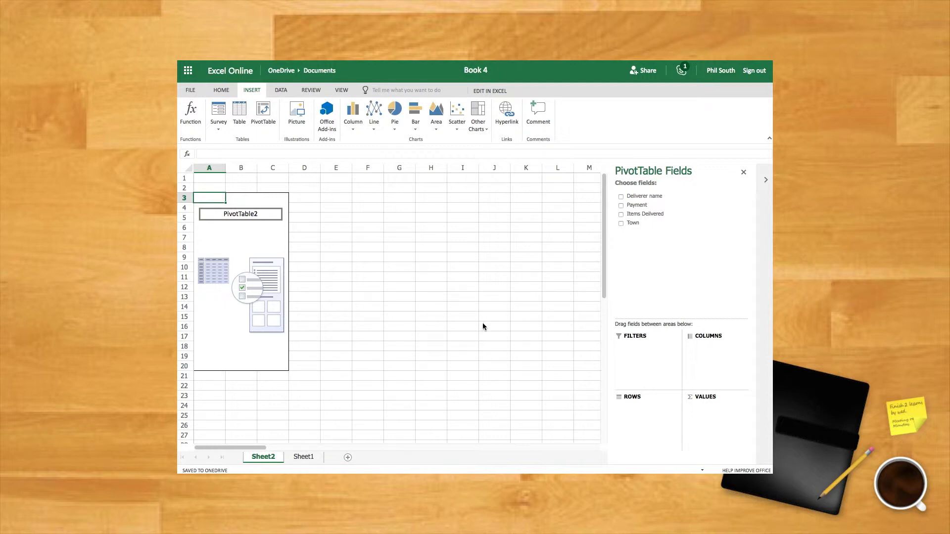
click(253, 271)
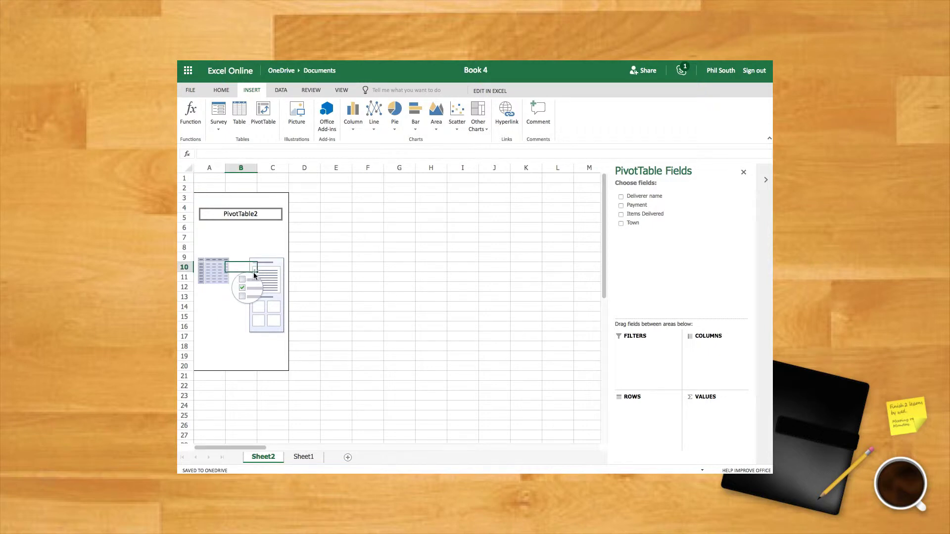
click(239, 251)
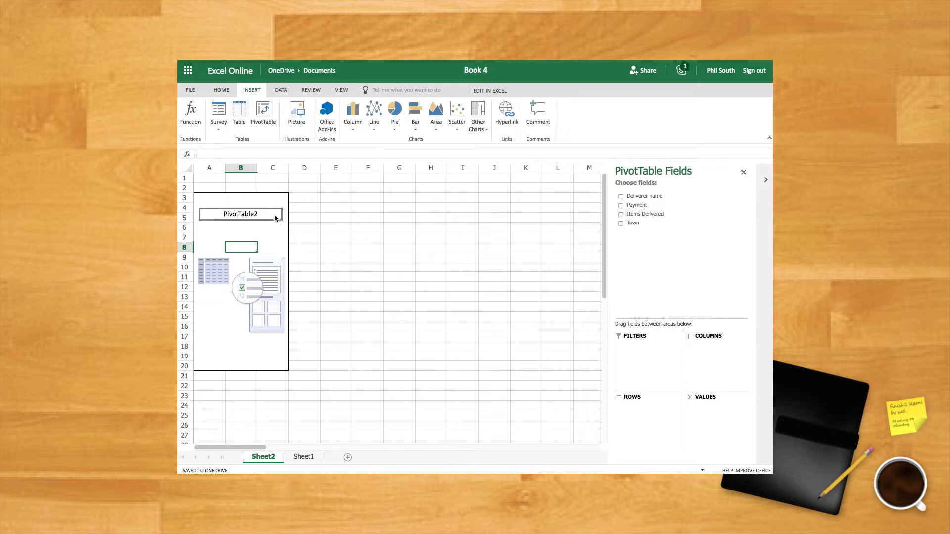
Add Deliverer name, Items Delivered and Payment, giving totals of 33 items and 334 payment
click(621, 198)
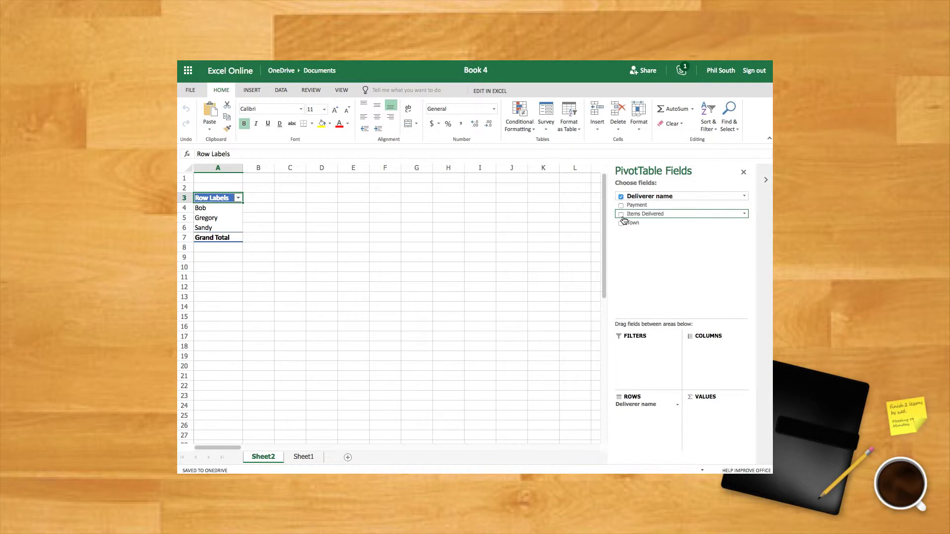
click(622, 214)
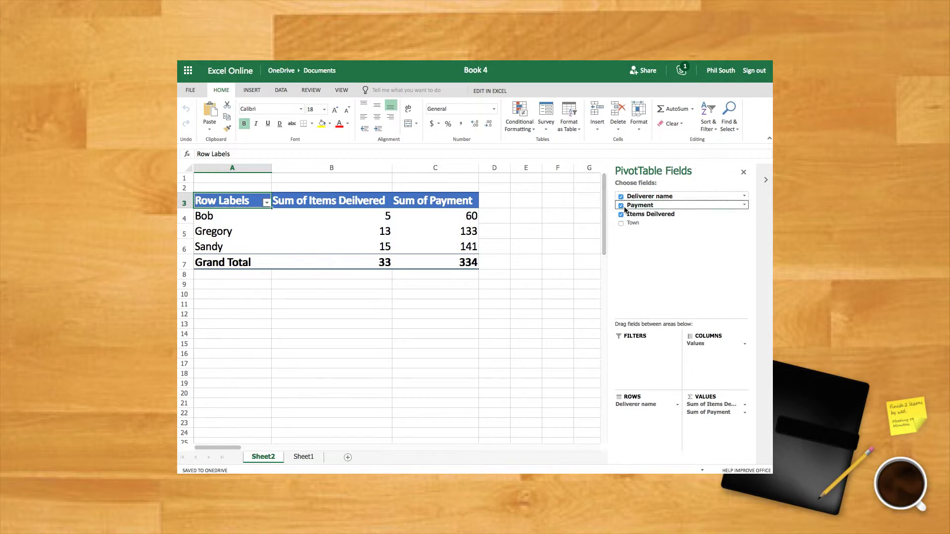
mouse_move(668, 205)
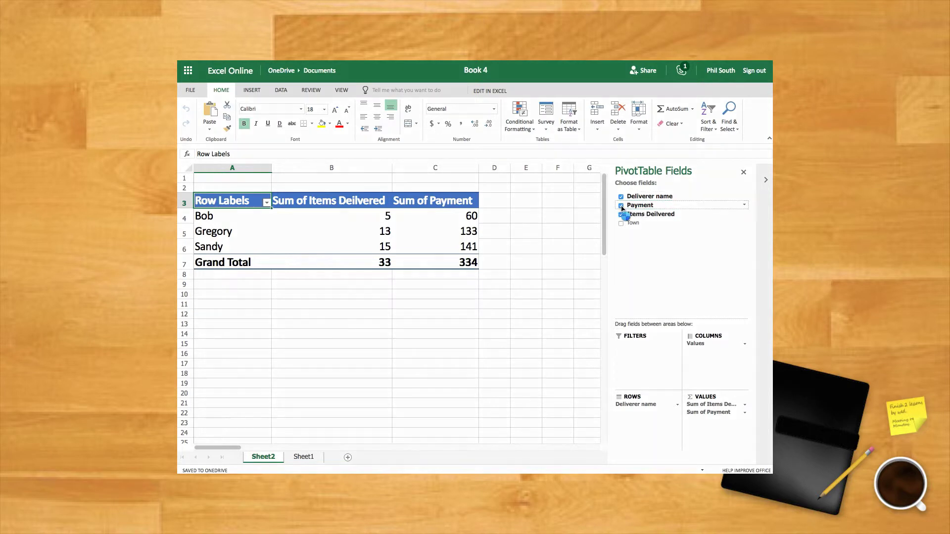
Add Town to ROWS beneath Deliverer name in the PivotTable
click(621, 205)
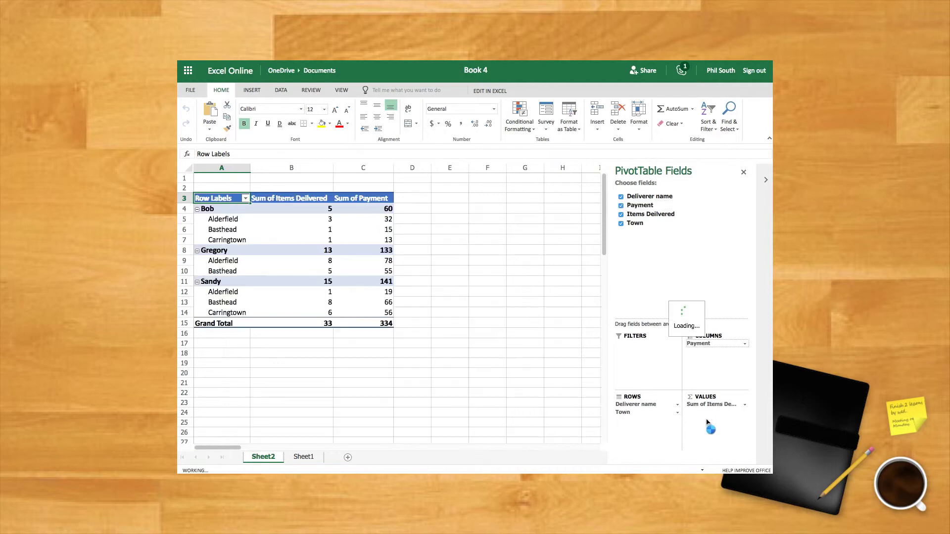
Move Town from ROWS to COLUMNS so each deliverer occupies one row
drag(630, 412, 697, 358)
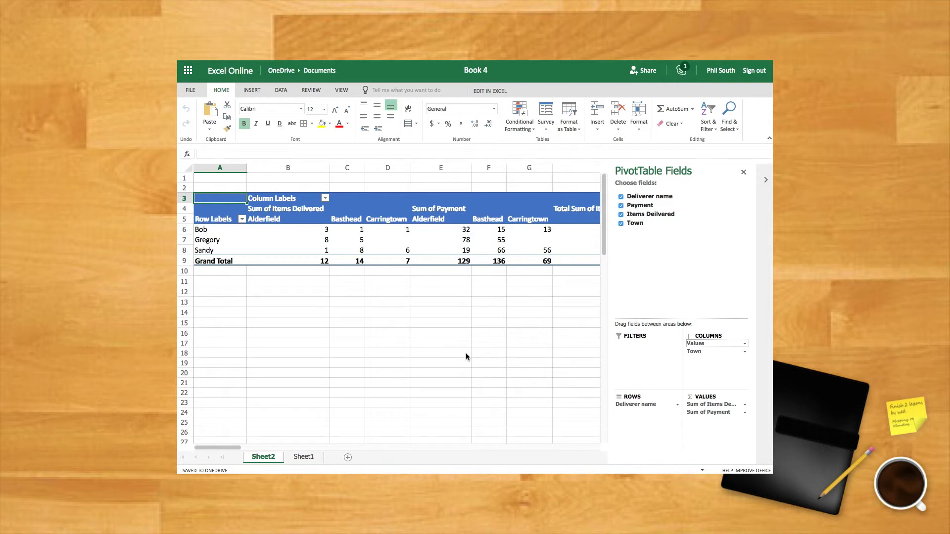
mouse_move(218, 448)
mouse_down()
mouse_move(245, 449)
mouse_move(218, 447)
mouse_up()
click(301, 406)
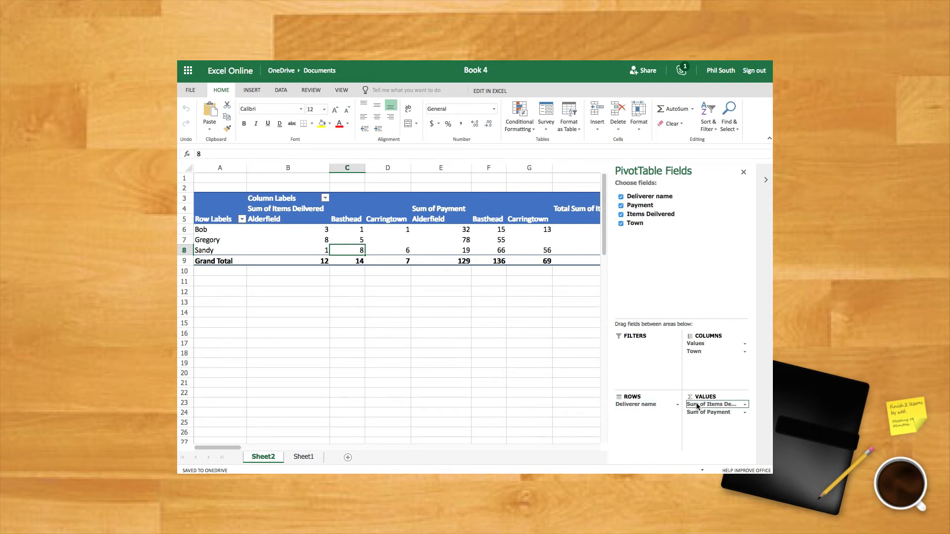
Move the Town field into the PivotTable FILTERS area
drag(699, 406, 699, 404)
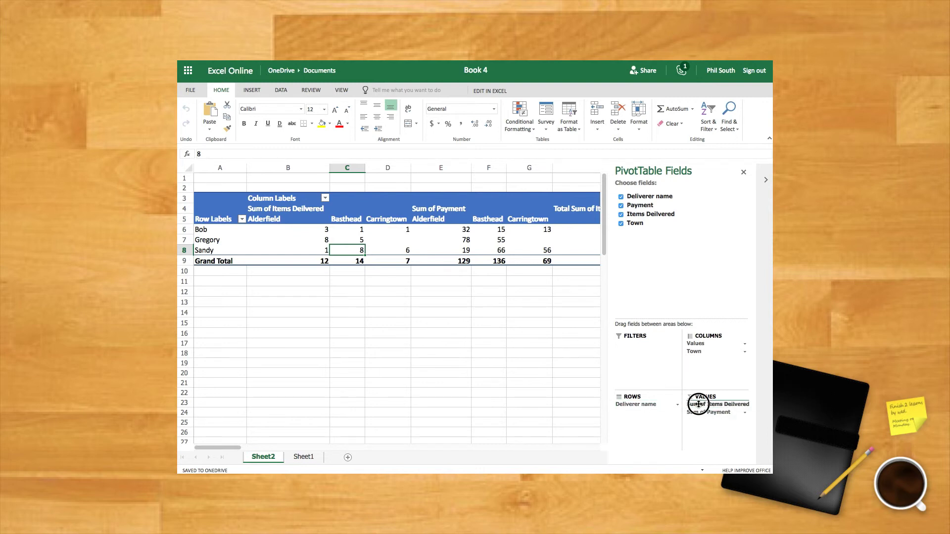
click(692, 427)
drag(695, 352, 632, 353)
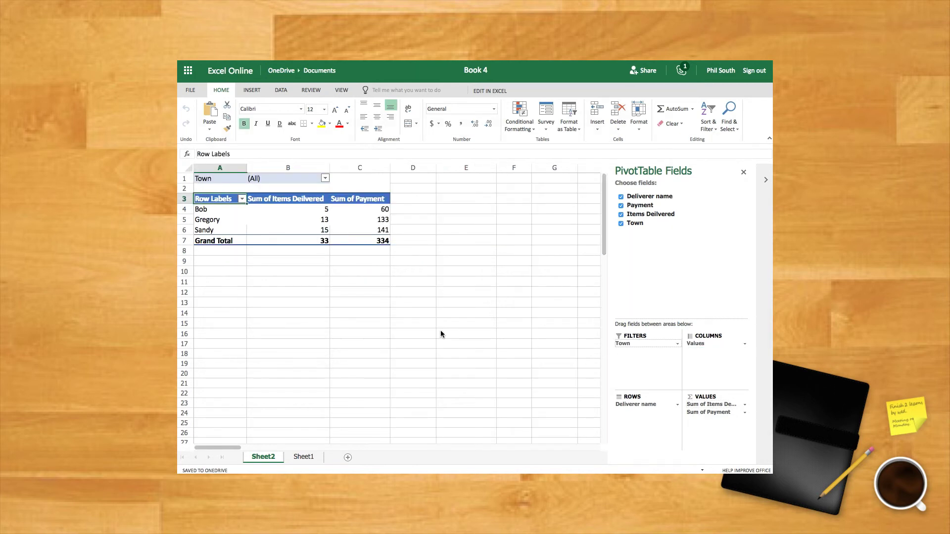
Filter Town to Basthead only, leaving totals of 14 items and 136 payment
click(324, 178)
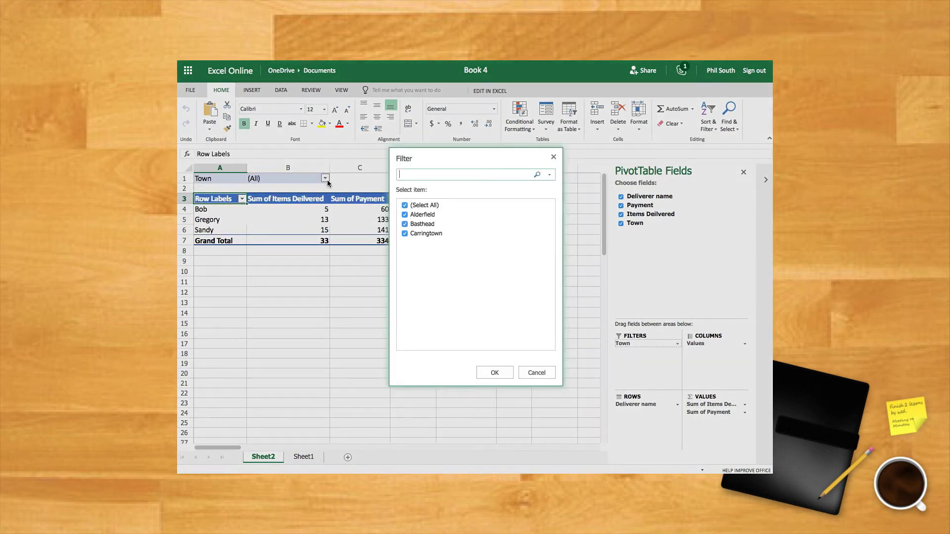
click(405, 214)
click(494, 372)
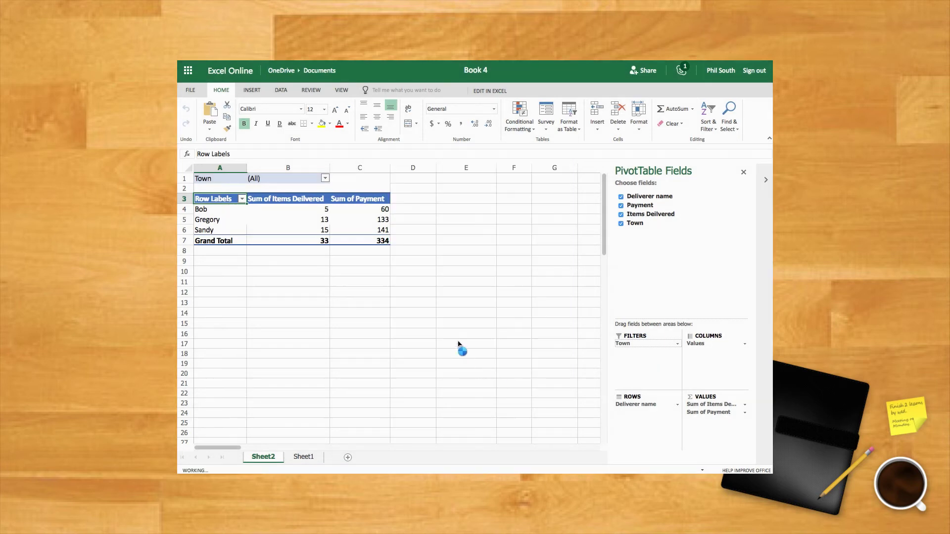
click(324, 178)
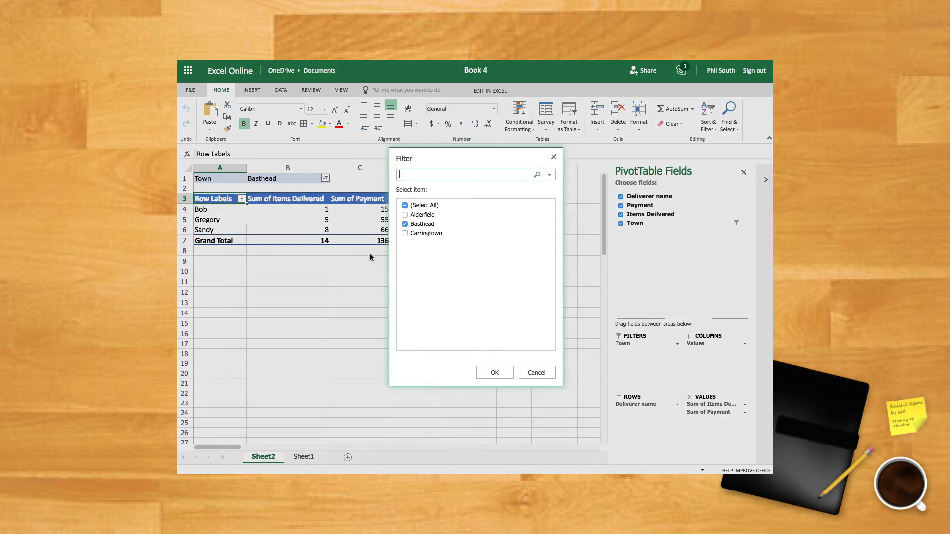